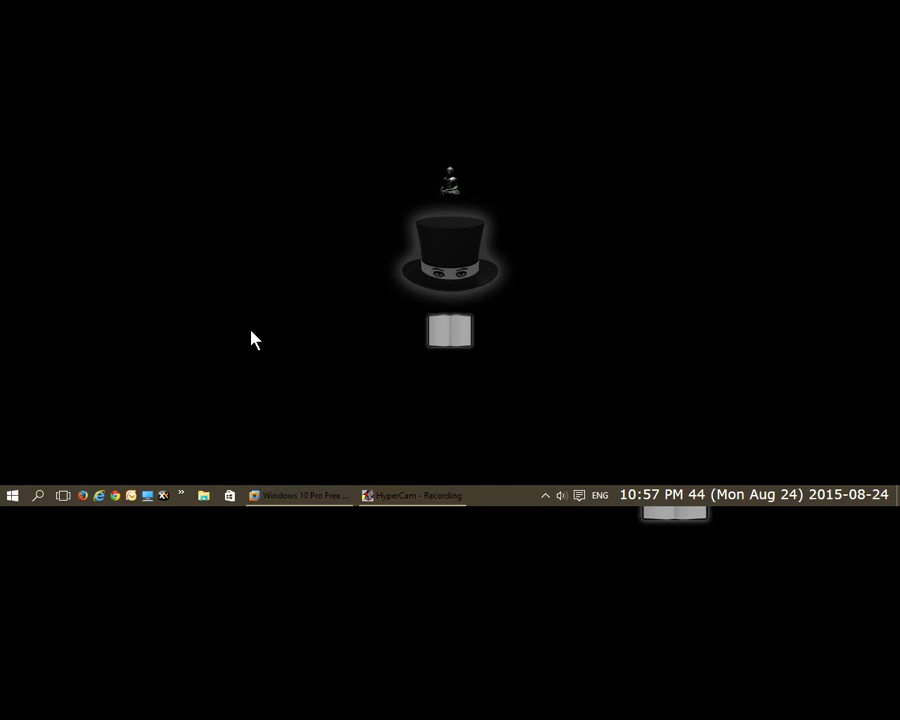
# Step: Search Windows Settings for 'disk cleanup' and launch 'Free up disk space by deleting unnecessary files'
pyautogui.click(16, 495)
pyautogui.click(40, 420)
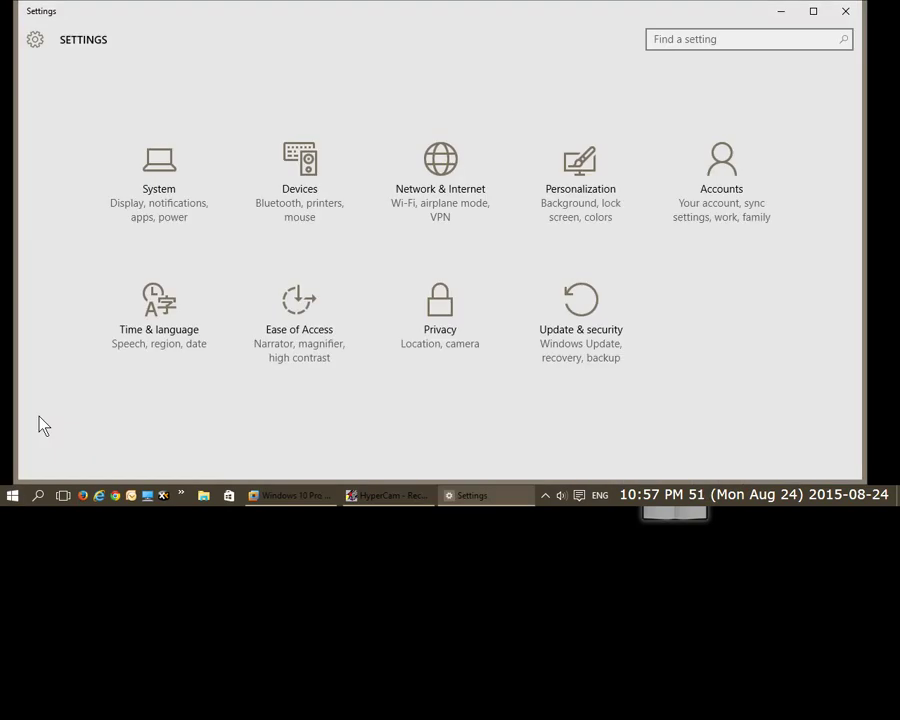
pyautogui.click(761, 44)
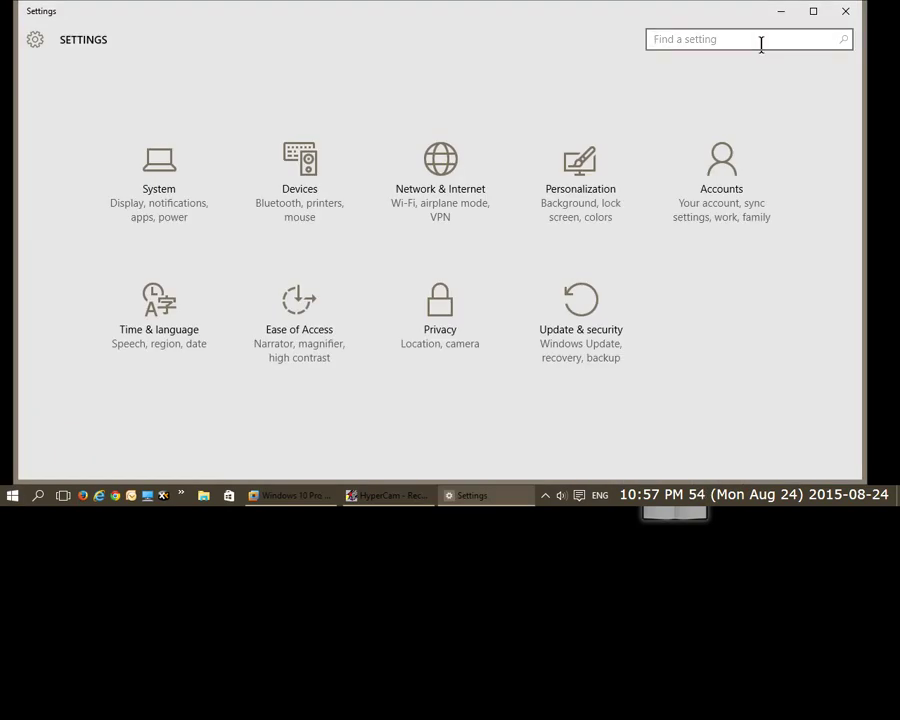
pyautogui.write('disk')
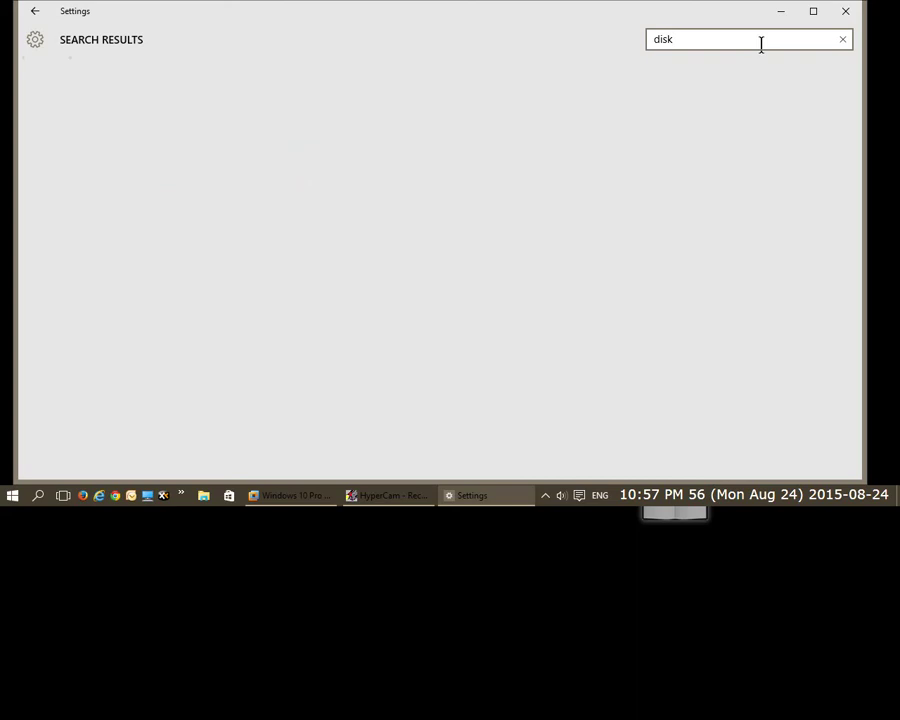
pyautogui.write(' cleanup')
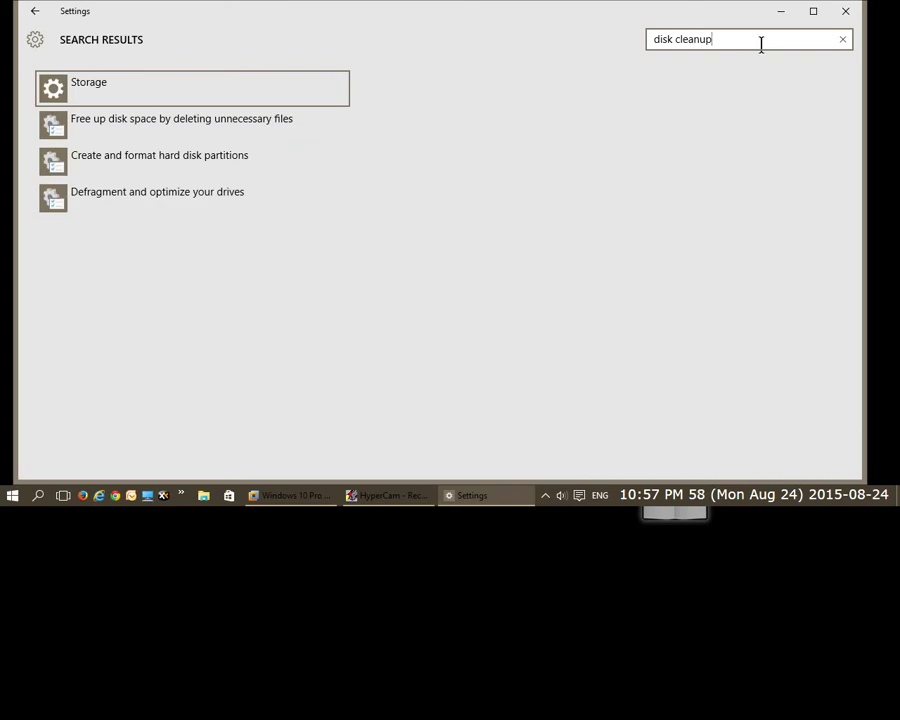
pyautogui.click(163, 132)
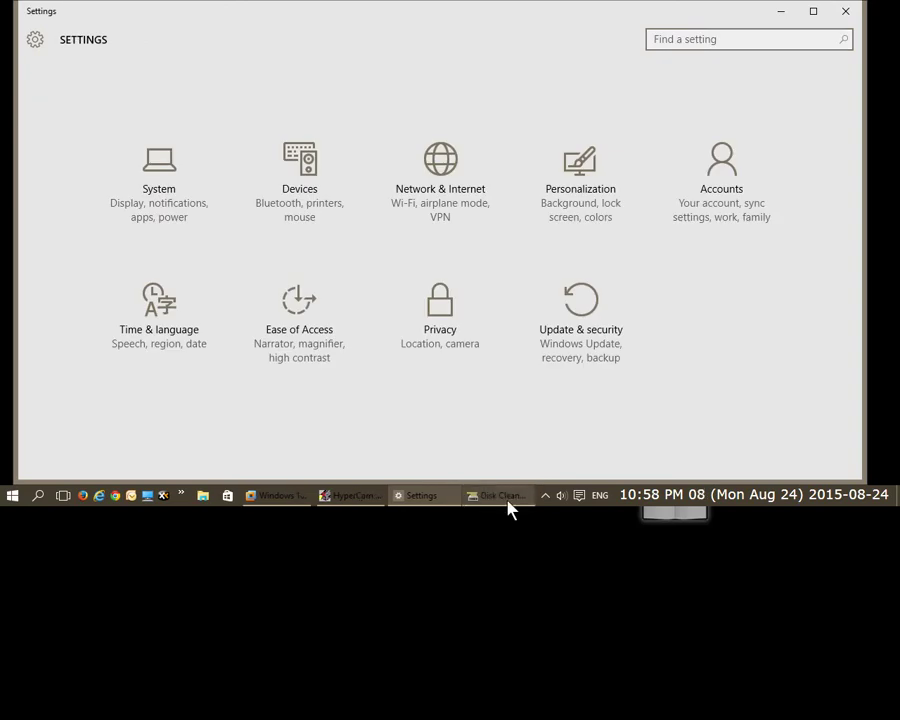
# Step: Bring the Disk Cleanup drive selection forward and confirm drive (C:) to scan it
pyautogui.moveTo(502, 509)
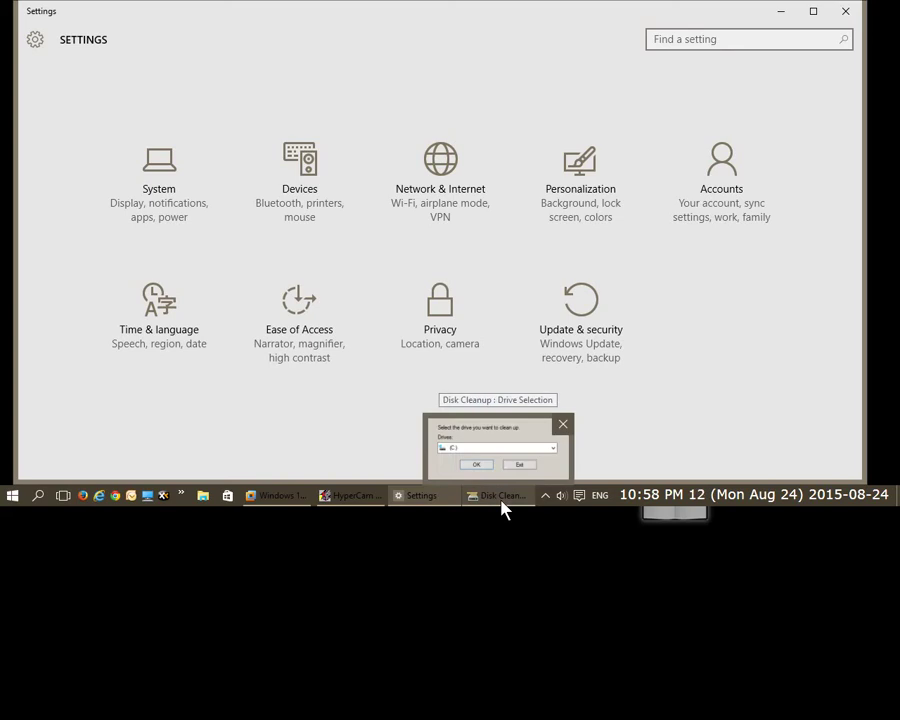
pyautogui.click(502, 503)
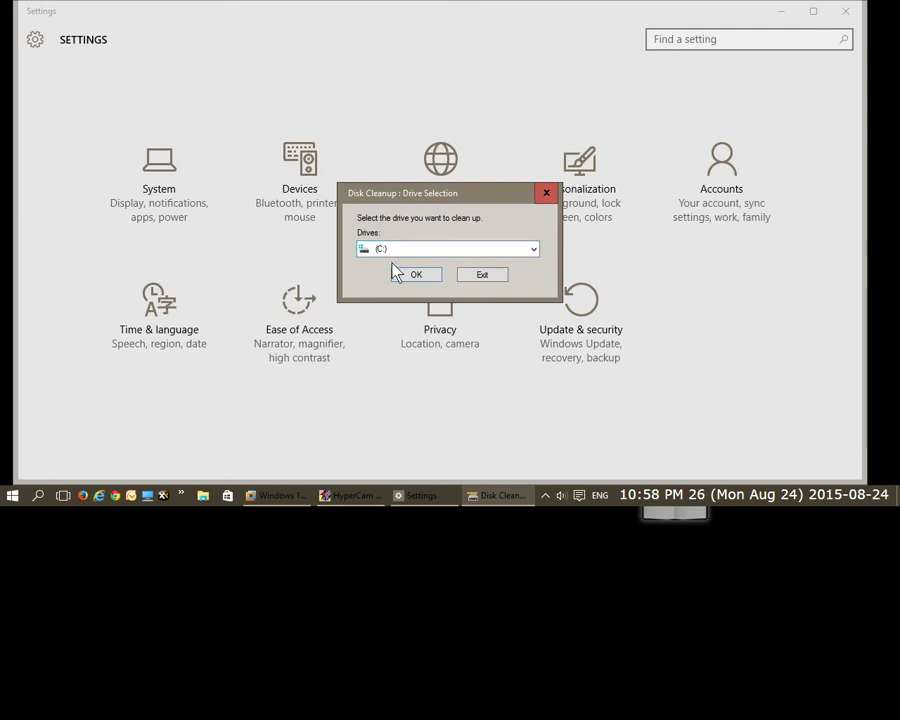
pyautogui.click(414, 279)
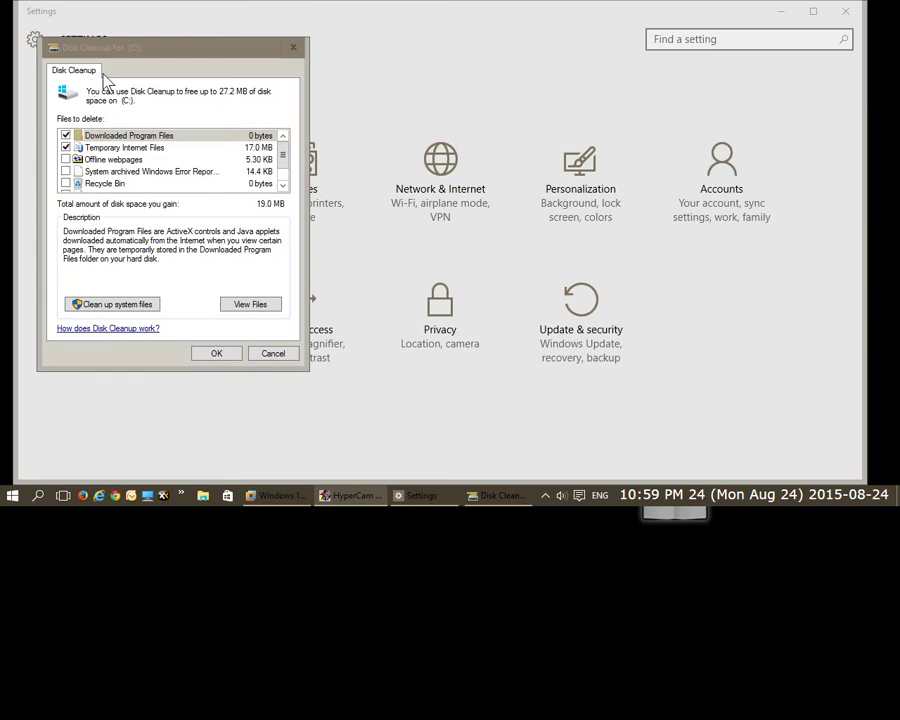
# Step: Run 'Clean up system files' and confirm drive (C:) for the system-file rescan
pyautogui.click(108, 310)
pyautogui.click(118, 308)
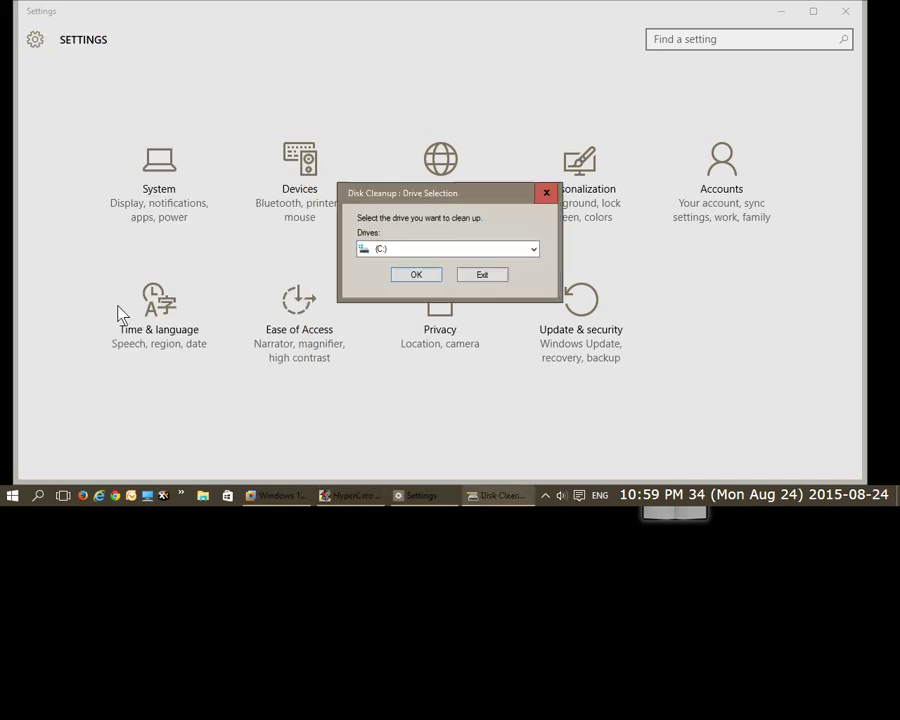
pyautogui.click(416, 275)
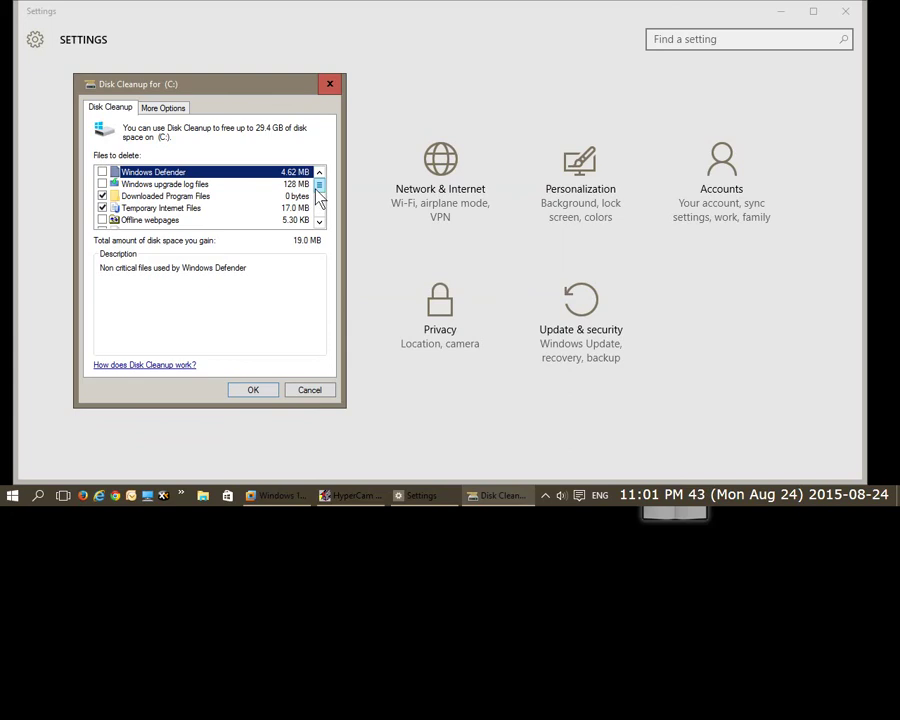
# Step: Tick Previous Windows installation(s), Recycle Bin, Temporary files, Temporary Windows installation files and Thumbnails
pyautogui.moveTo(320, 188); pyautogui.dragTo(320, 207)
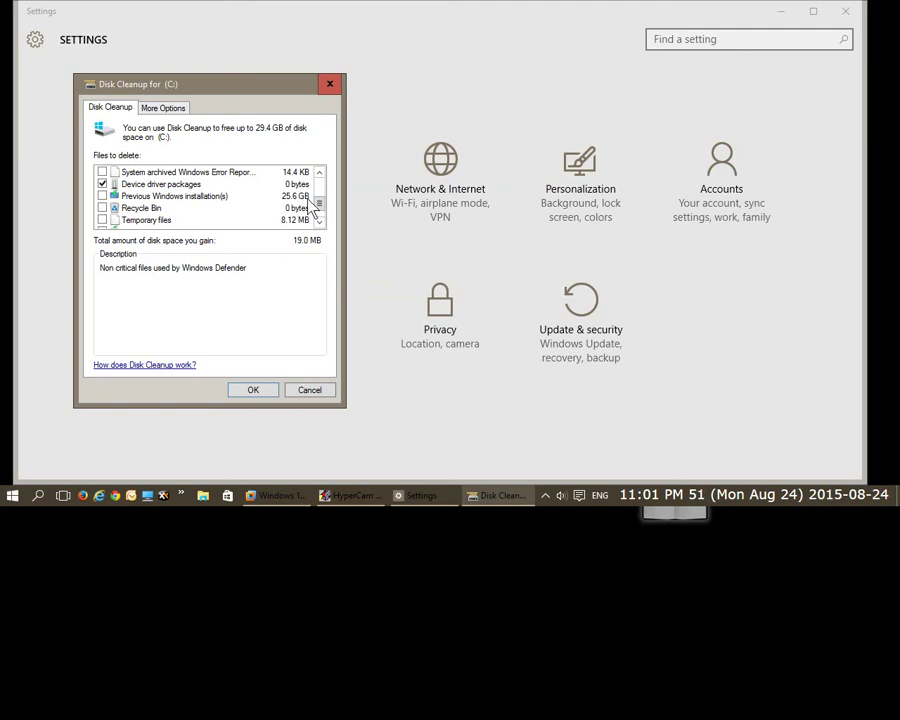
pyautogui.click(102, 196)
pyautogui.click(102, 208)
pyautogui.click(102, 220)
pyautogui.moveTo(322, 205); pyautogui.dragTo(321, 221)
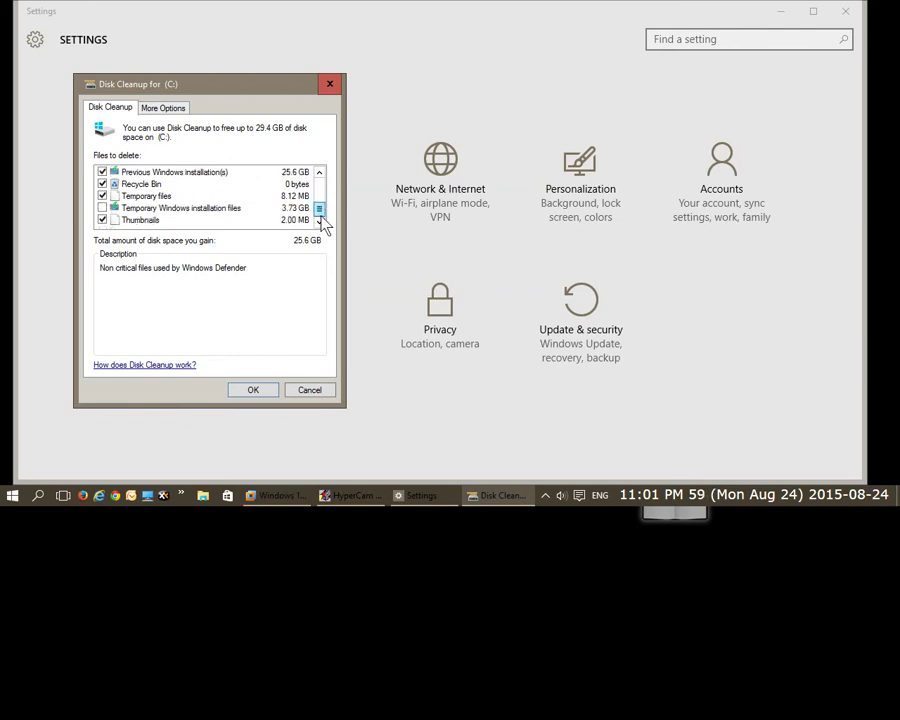
pyautogui.click(102, 208)
pyautogui.click(102, 220)
# Step: Tick memory dump, offline webpage, upgrade log and Windows Defender files, then view More Options
pyautogui.moveTo(321, 214); pyautogui.dragTo(319, 199)
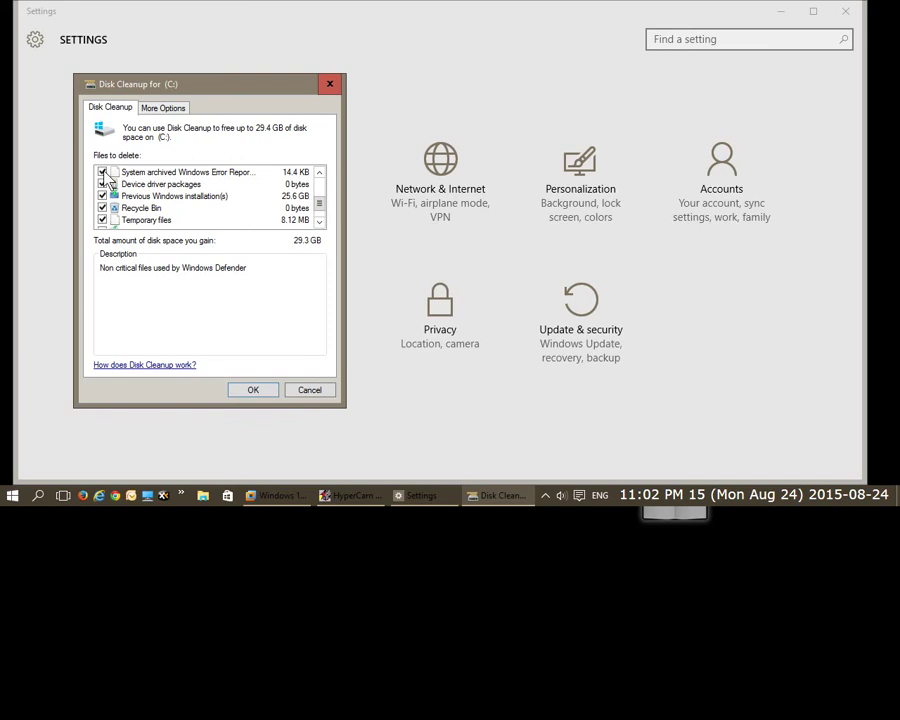
pyautogui.moveTo(322, 210); pyautogui.dragTo(321, 201)
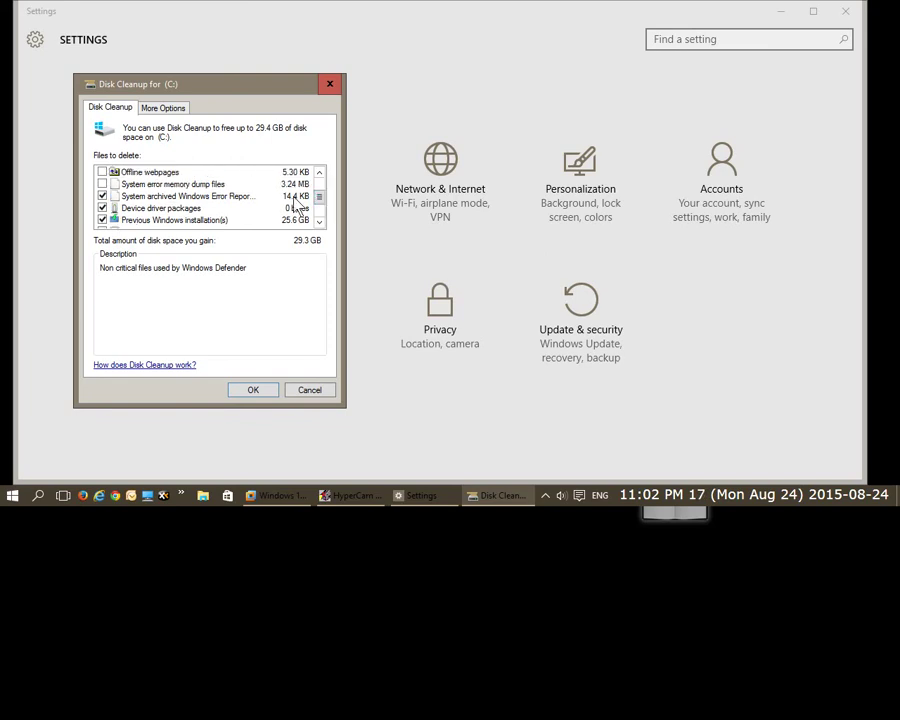
pyautogui.click(102, 184)
pyautogui.click(102, 172)
pyautogui.click(319, 173)
pyautogui.click(319, 173)
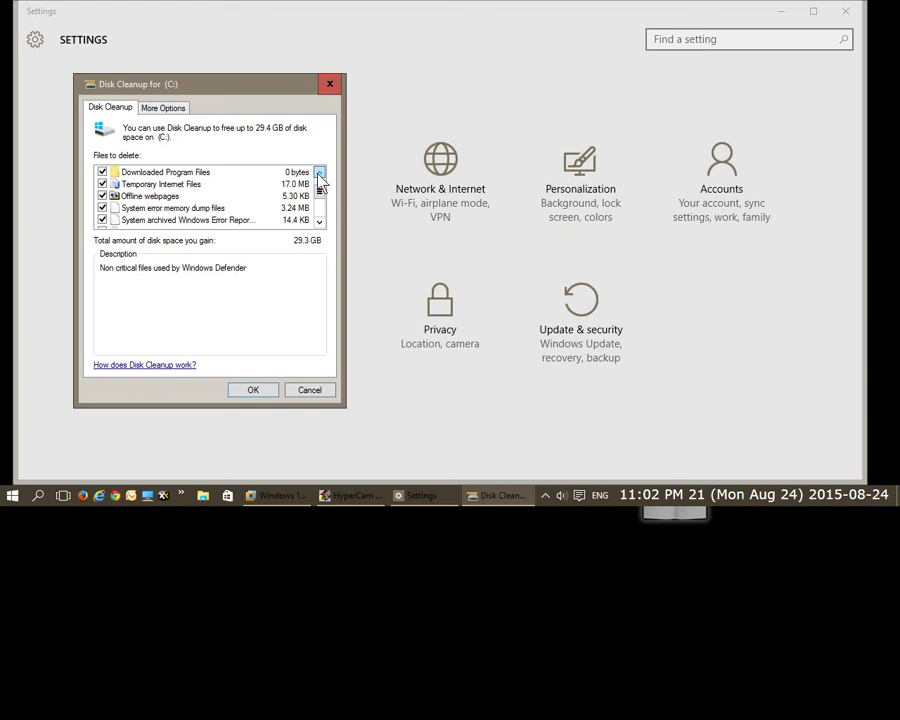
pyautogui.click(319, 173)
pyautogui.click(319, 173)
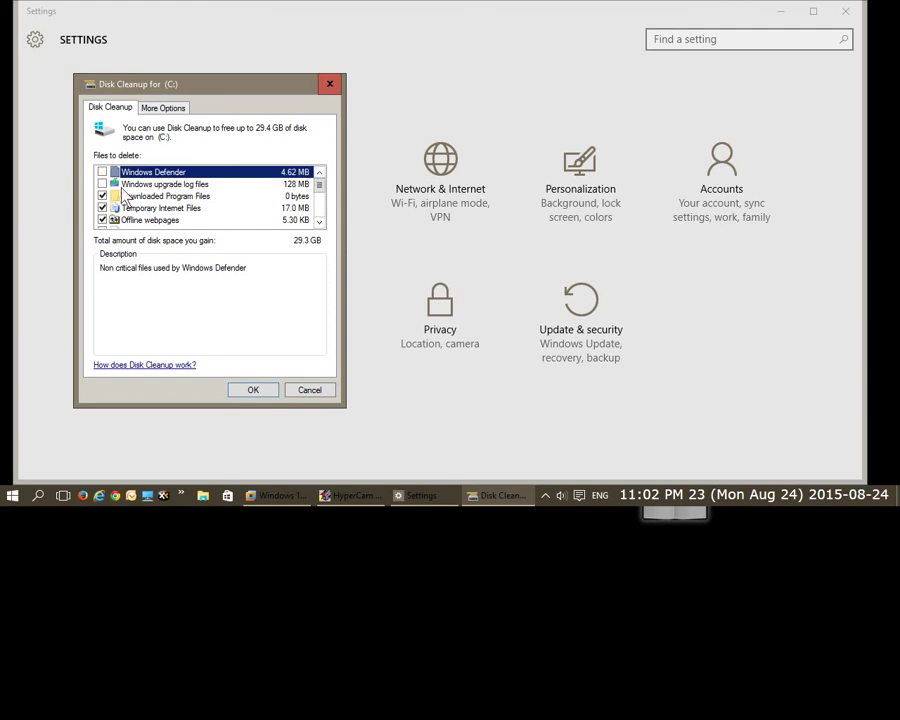
pyautogui.click(102, 184)
pyautogui.click(102, 172)
pyautogui.click(319, 223)
pyautogui.click(319, 223)
pyautogui.click(319, 223)
pyautogui.click(319, 223)
pyautogui.click(319, 223)
pyautogui.click(319, 223)
pyautogui.click(319, 223)
pyautogui.click(319, 223)
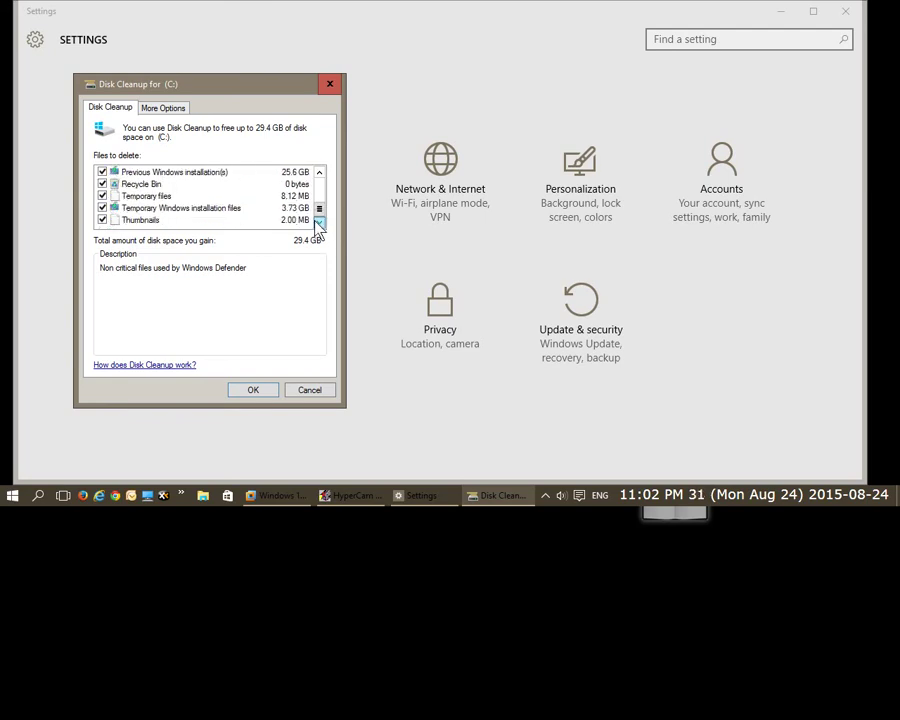
pyautogui.moveTo(321, 209)
pyautogui.mouseDown()
pyautogui.moveTo(323, 187)
pyautogui.moveTo(318, 207)
pyautogui.mouseUp()
pyautogui.click(161, 110)
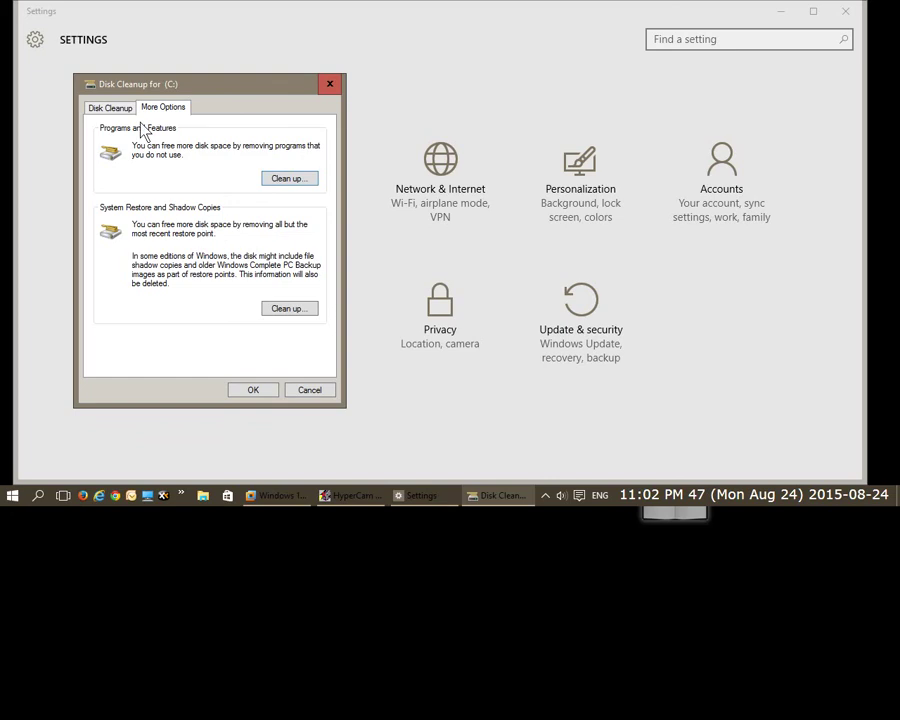
# Step: Back on the Disk Cleanup tab, delete the marked files, accepting both permanent-deletion warnings
pyautogui.click(112, 109)
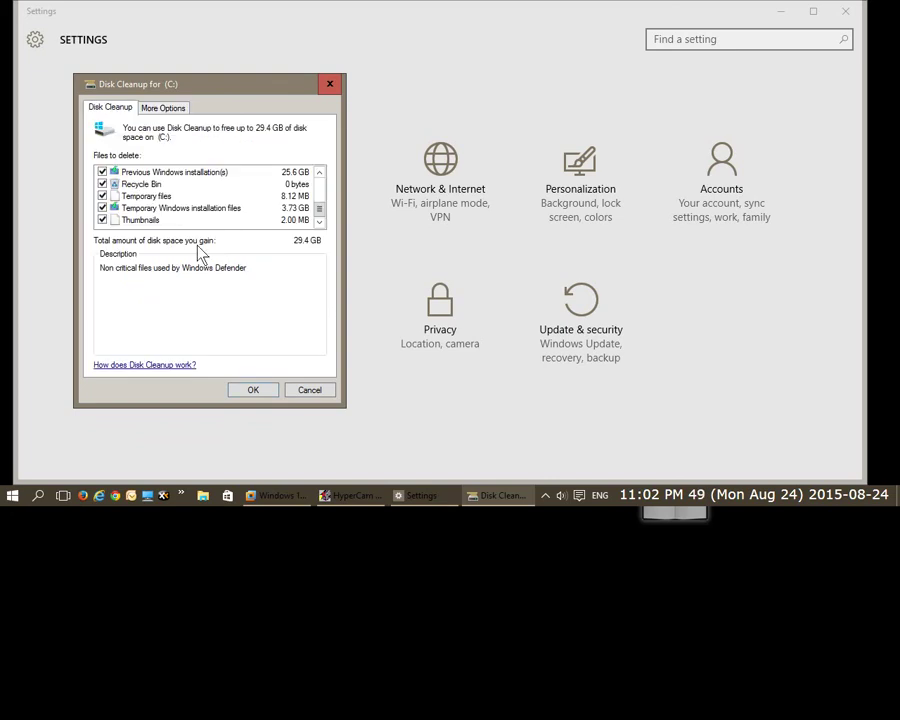
pyautogui.click(254, 391)
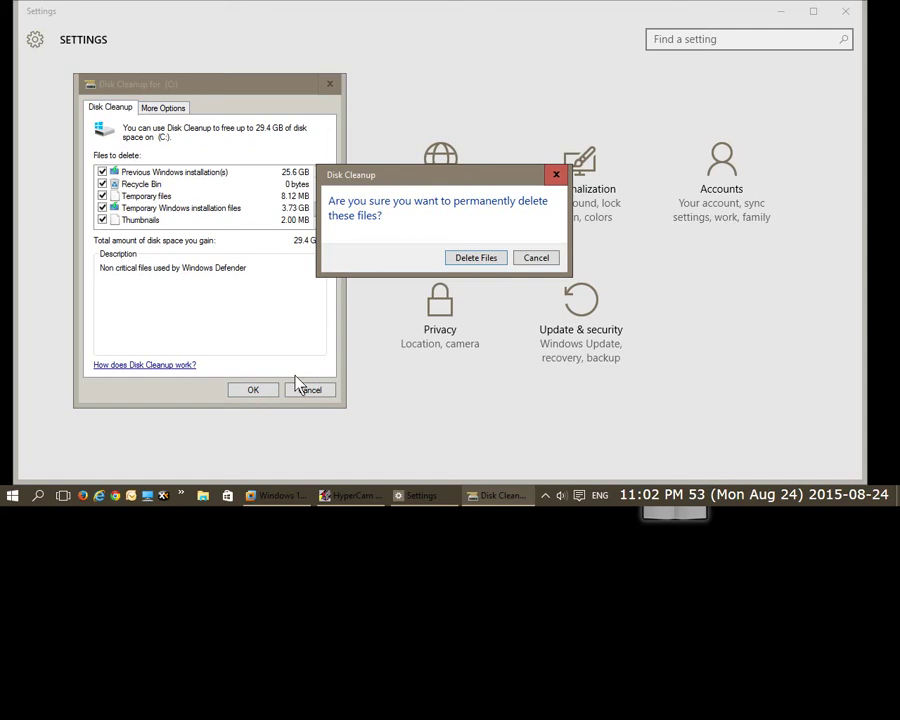
pyautogui.click(478, 259)
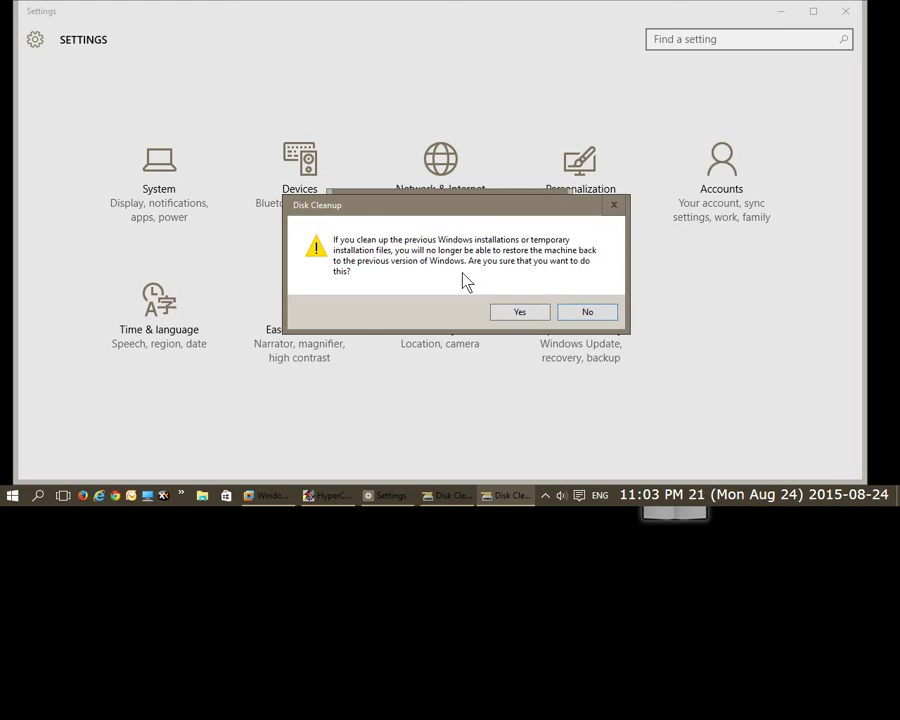
pyautogui.click(521, 312)
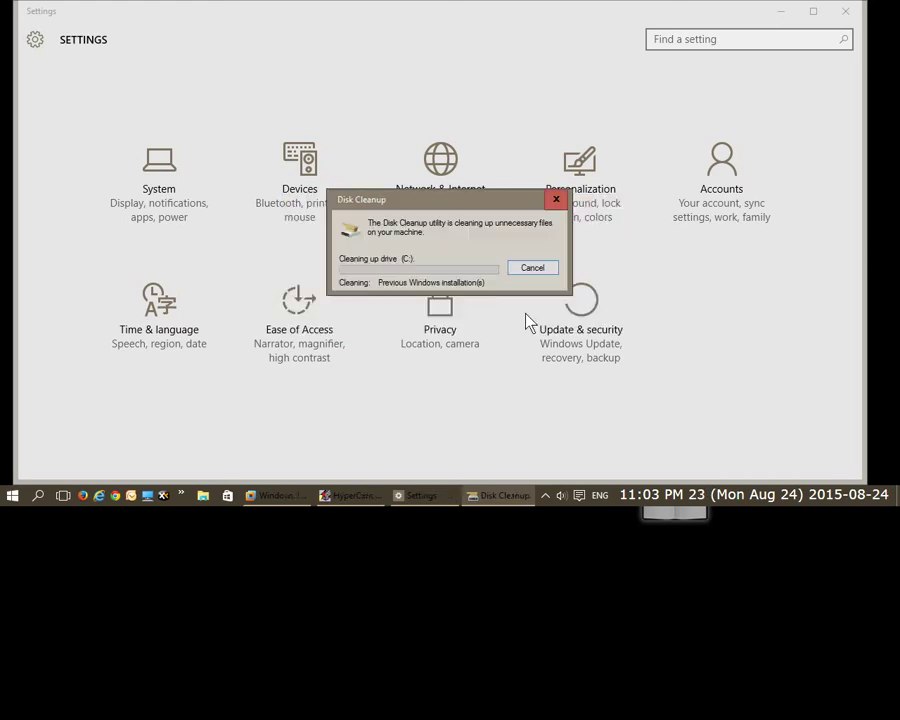